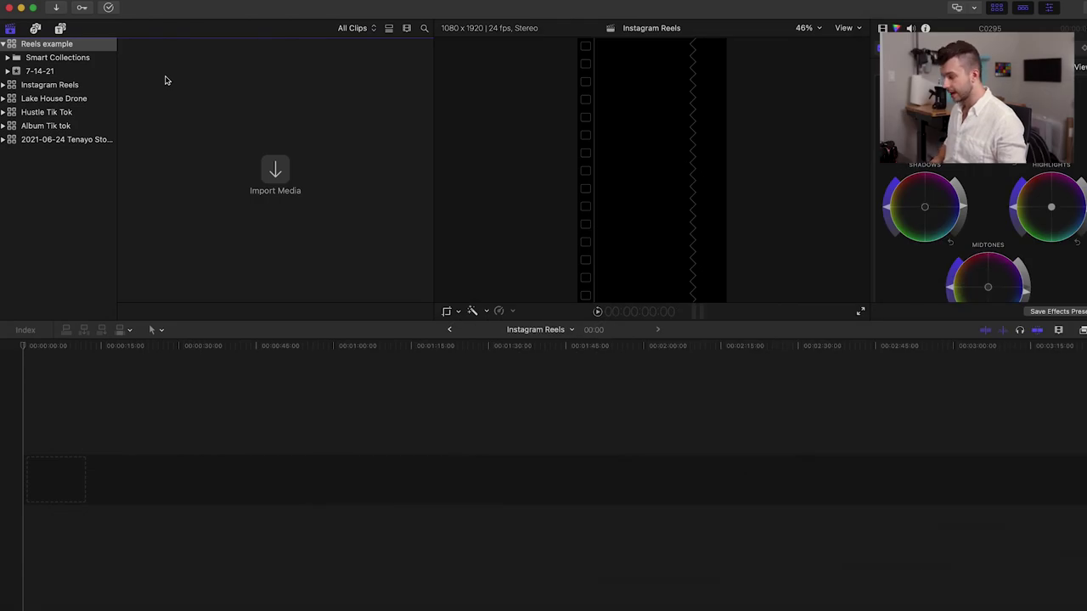
# - Create a vertical 1080x1920, 24p project named "Reels Example" in the 7-14-21 event
pyautogui.press('super+n')
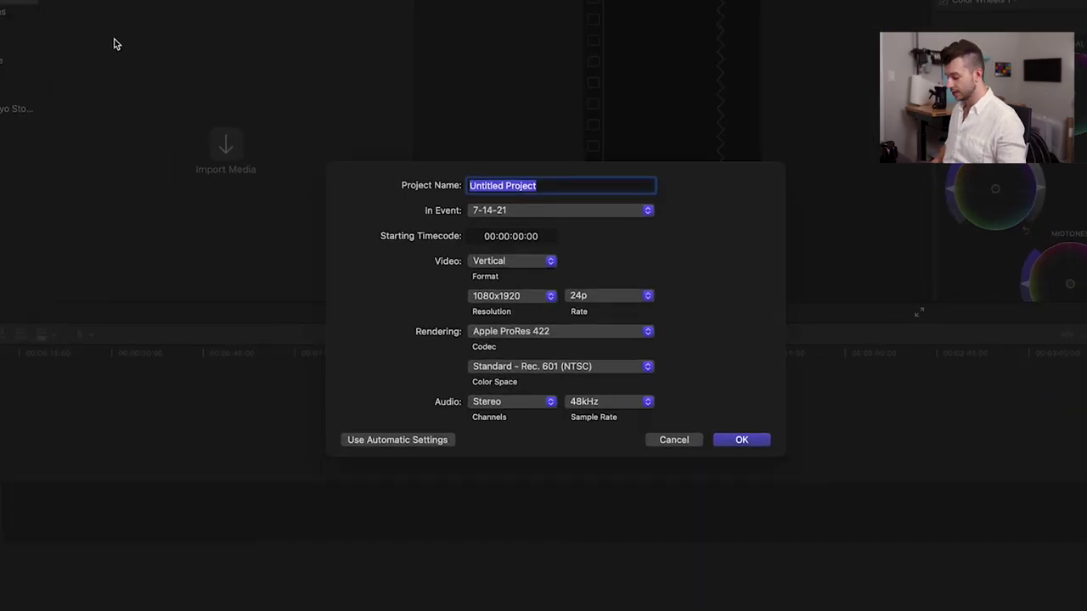
pyautogui.write('Ree')
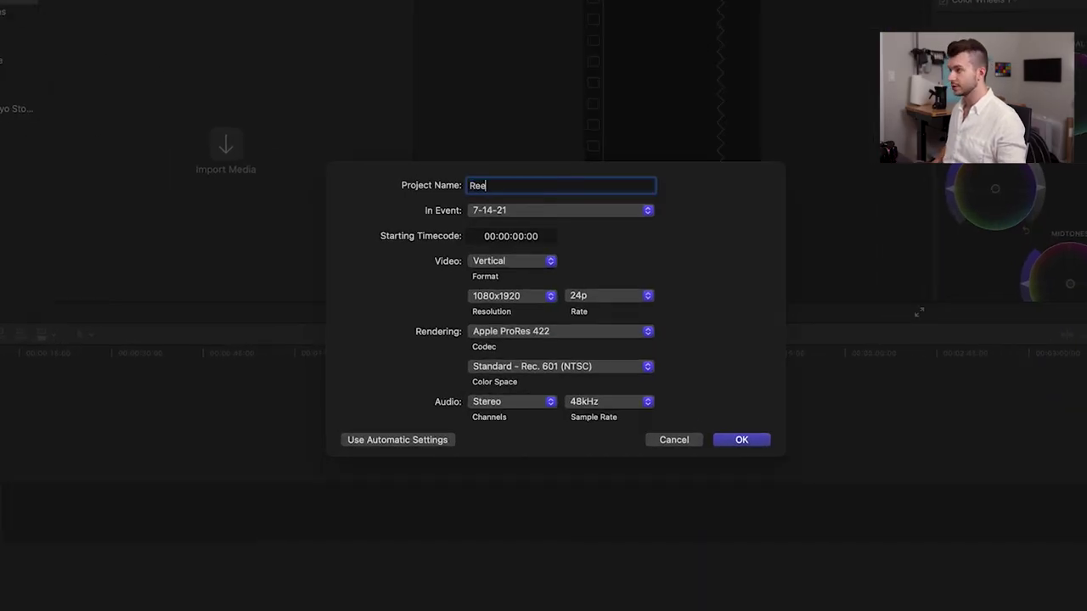
pyautogui.write('ls Example')
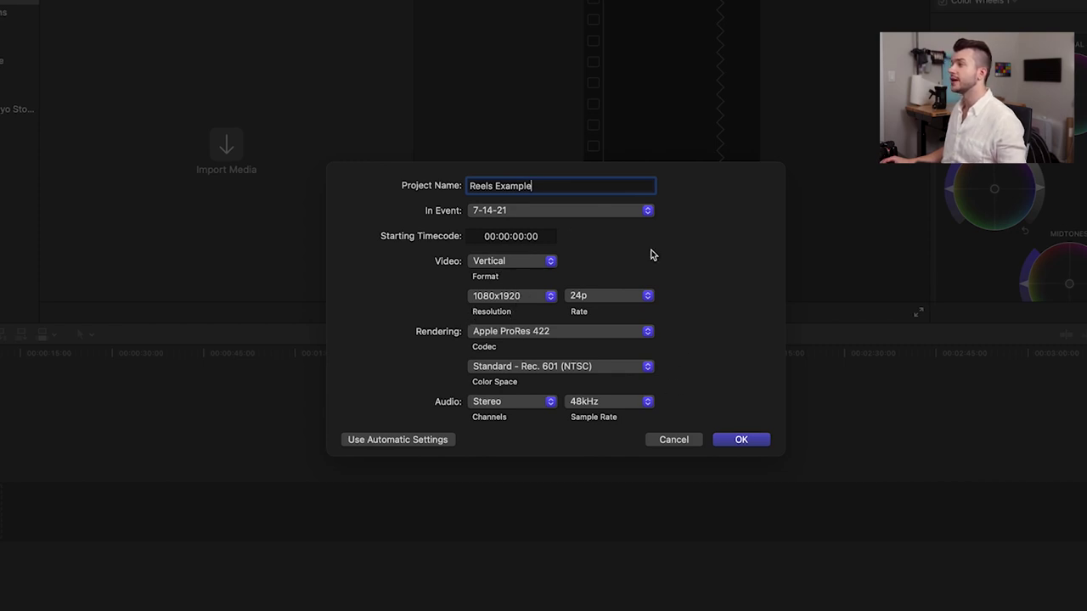
pyautogui.click(758, 439)
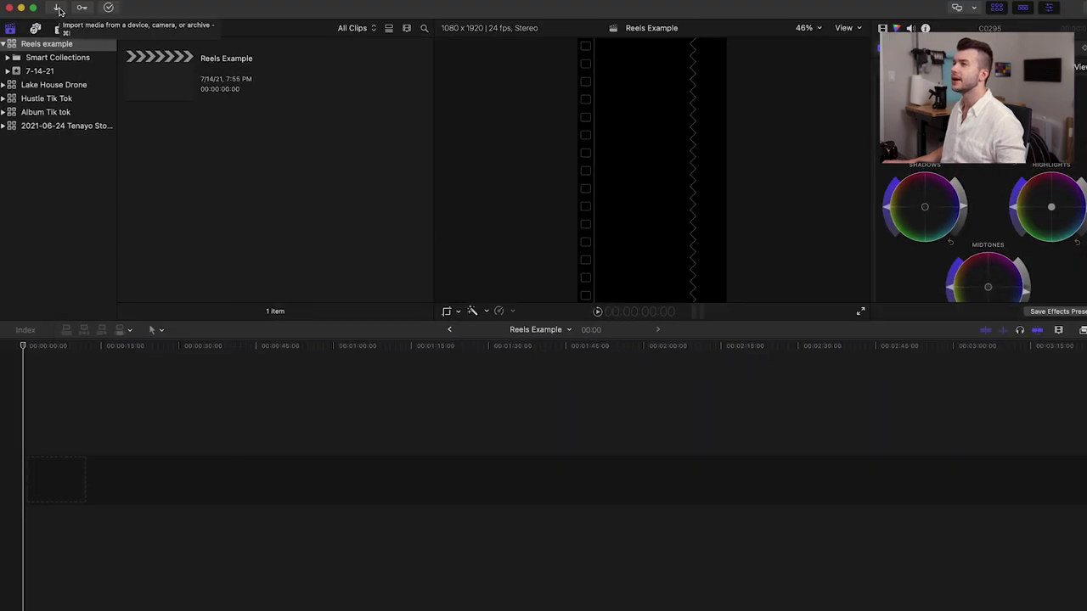
# - Import camera clip C0320 and the product photos into the 7-14-21 event, and append a 5:22 range of C0320 to the timeline
pyautogui.click(66, 15)
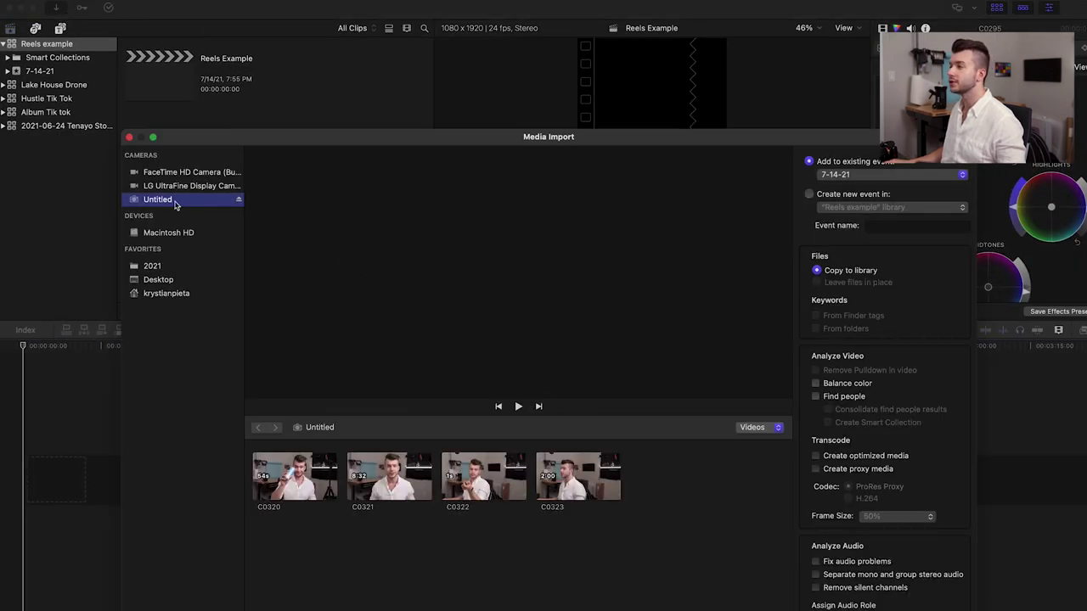
pyautogui.click(152, 266)
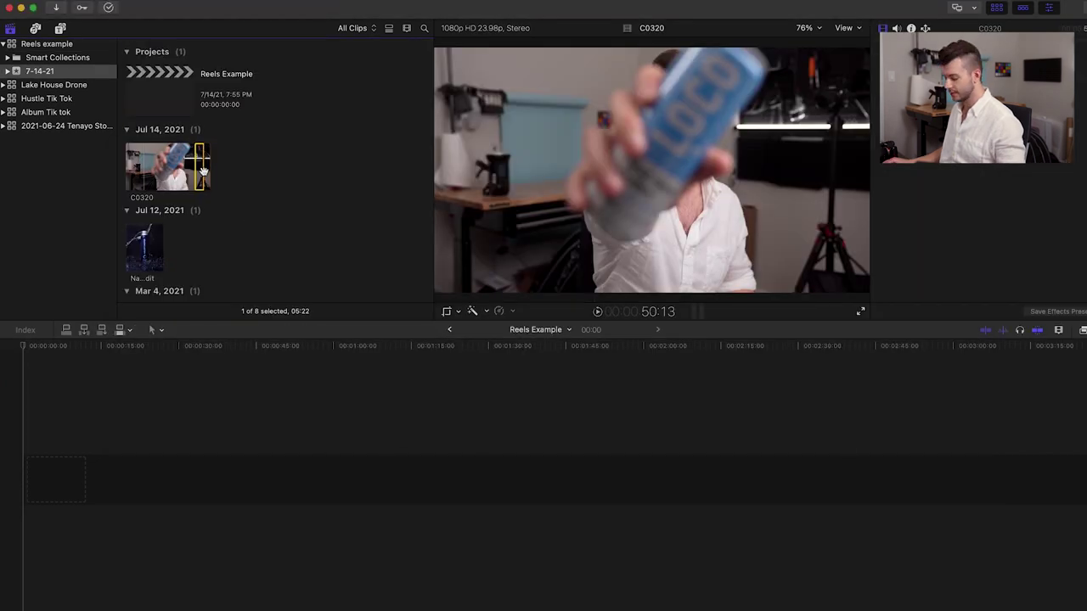
pyautogui.press('e')
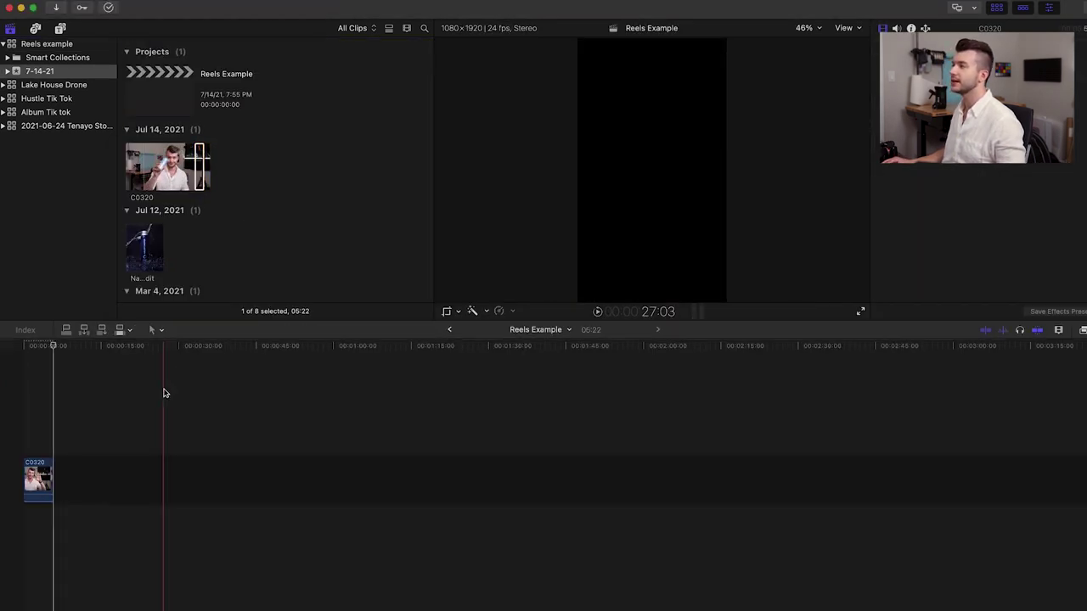
pyautogui.click(38, 480)
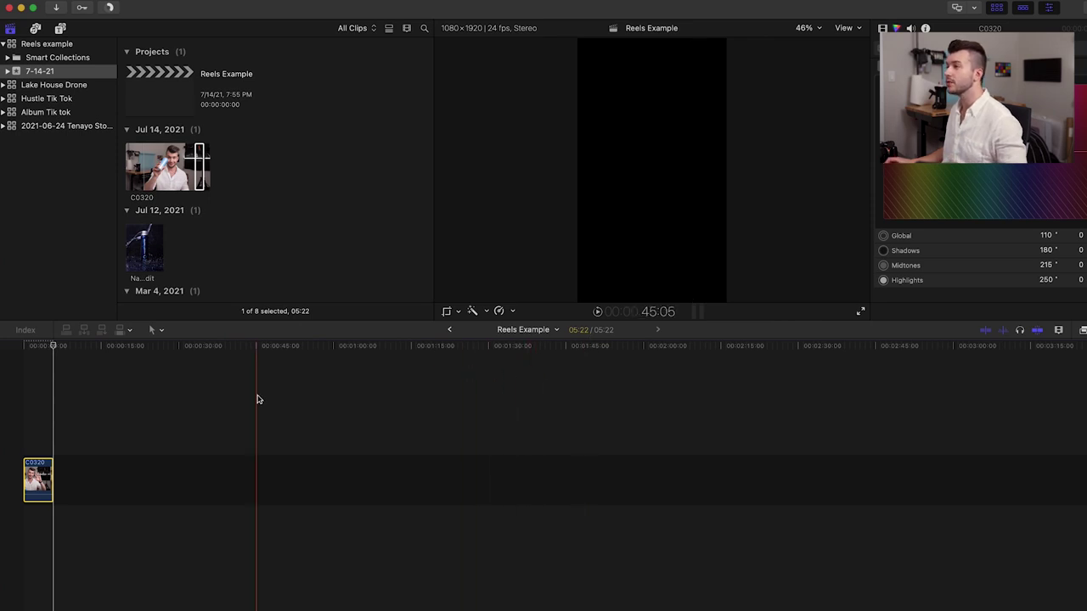
# - Append the six imported product photos to the timeline after the C0320 clip
pyautogui.scroll(-3, 250, 246)
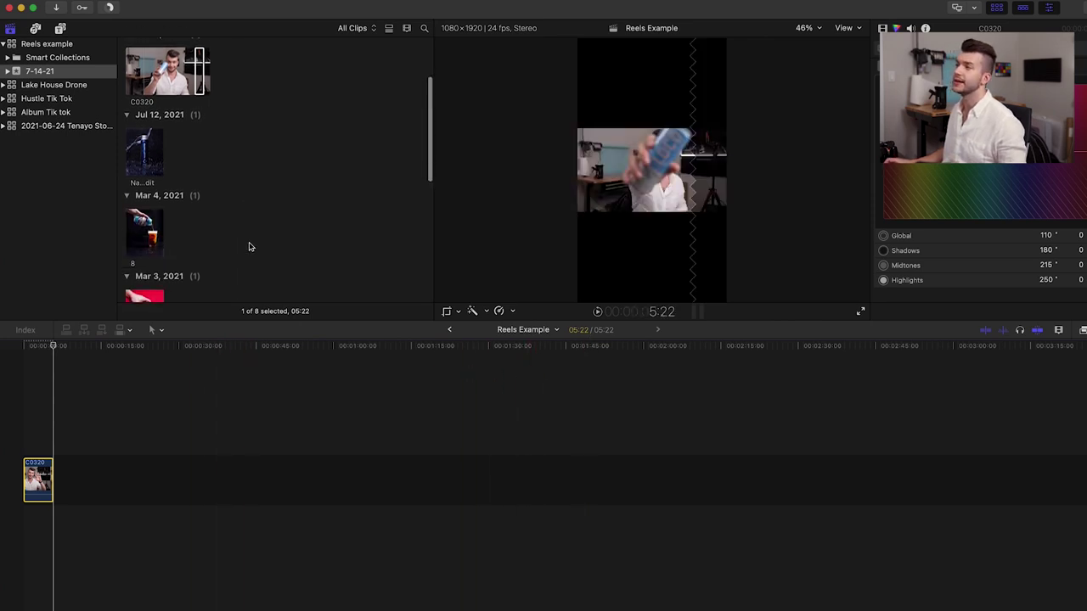
pyautogui.moveTo(166, 167); pyautogui.dragTo(189, 236)
pyautogui.press('e')
pyautogui.scroll(-4, 211, 249)
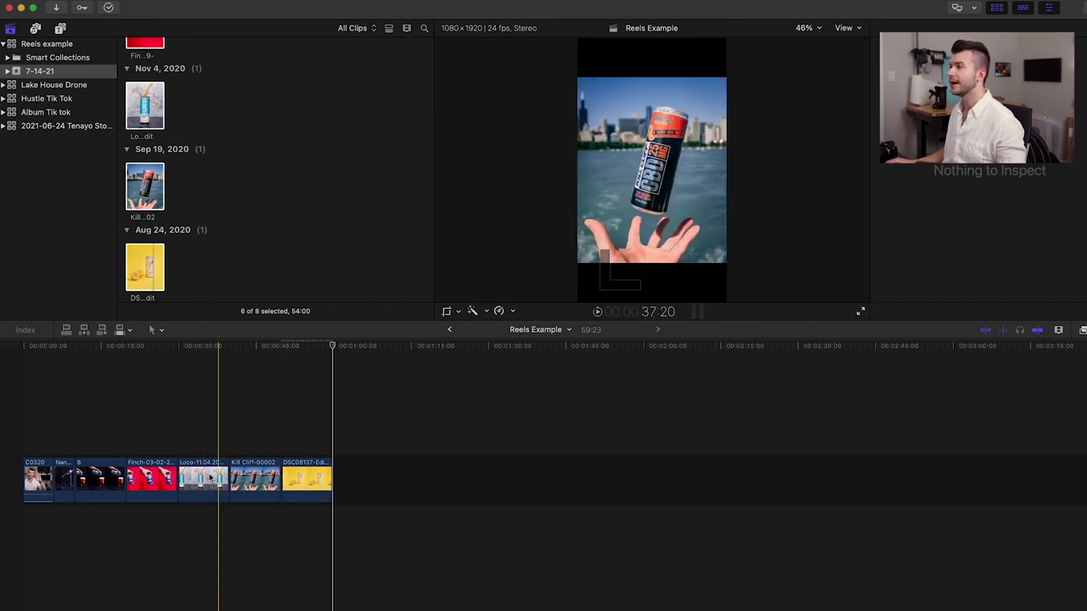
# - Scale the Nano Fit Water photo to 146% to fill the vertical frame and apply the same scale to the other five photos
pyautogui.click(73, 478)
pyautogui.press('super+6')
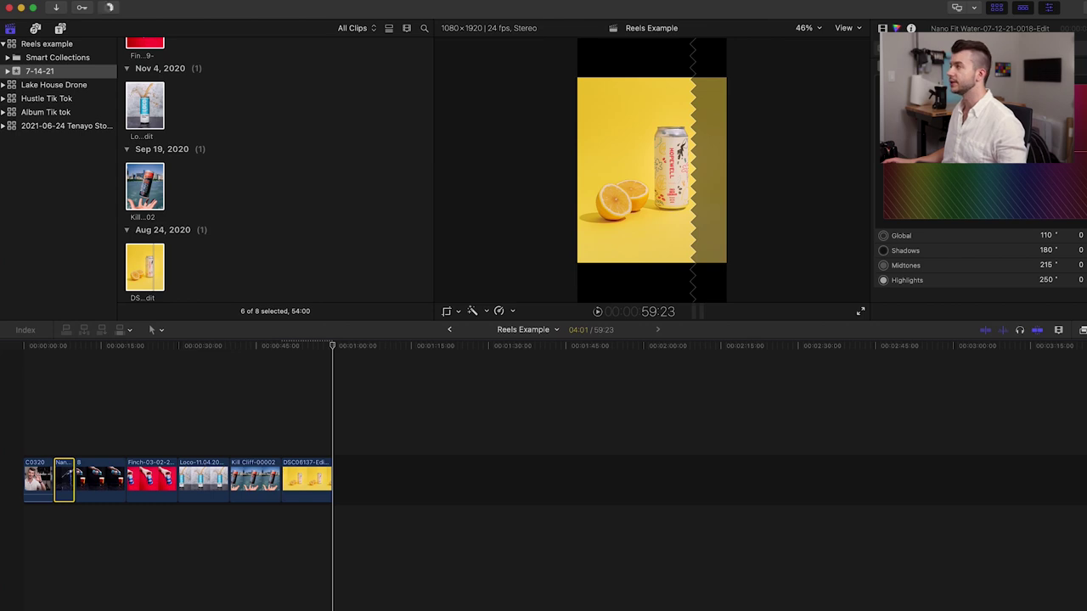
pyautogui.click(66, 480)
pyautogui.moveTo(957, 166); pyautogui.dragTo(964, 166)
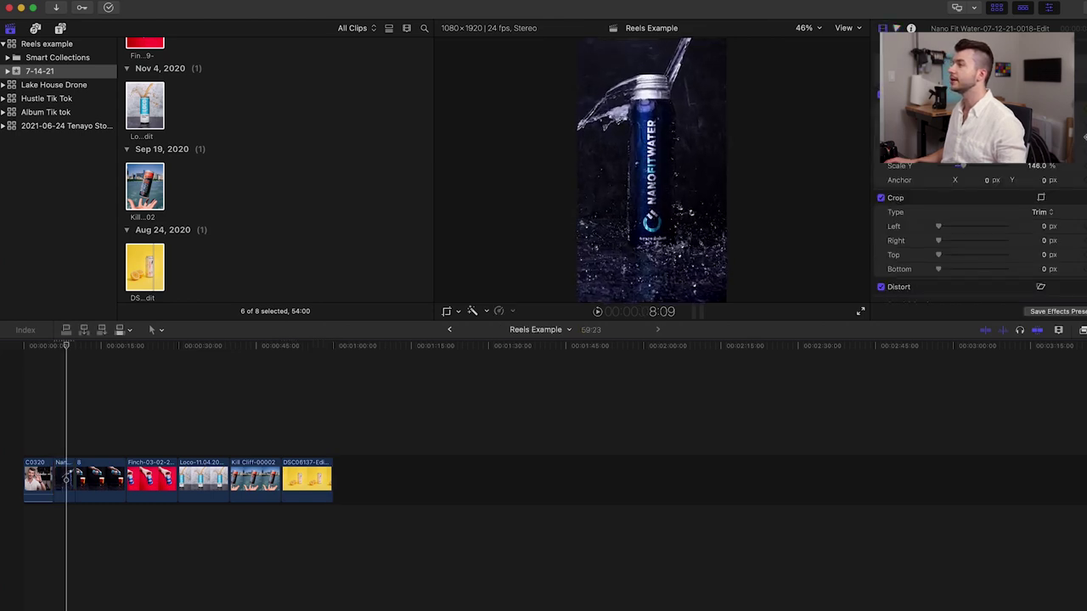
pyautogui.moveTo(357, 510); pyautogui.dragTo(85, 450)
# - Record a voiceover of about 18 seconds starting at 8:09 in the timeline
pyautogui.press('super+Tab')
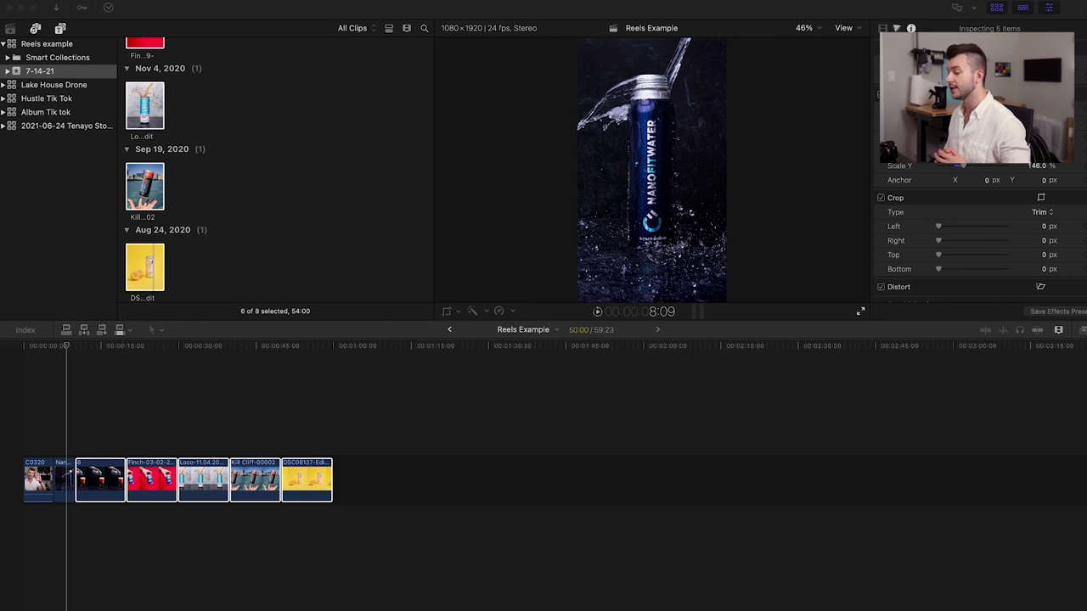
pyautogui.press('alt+super+8')
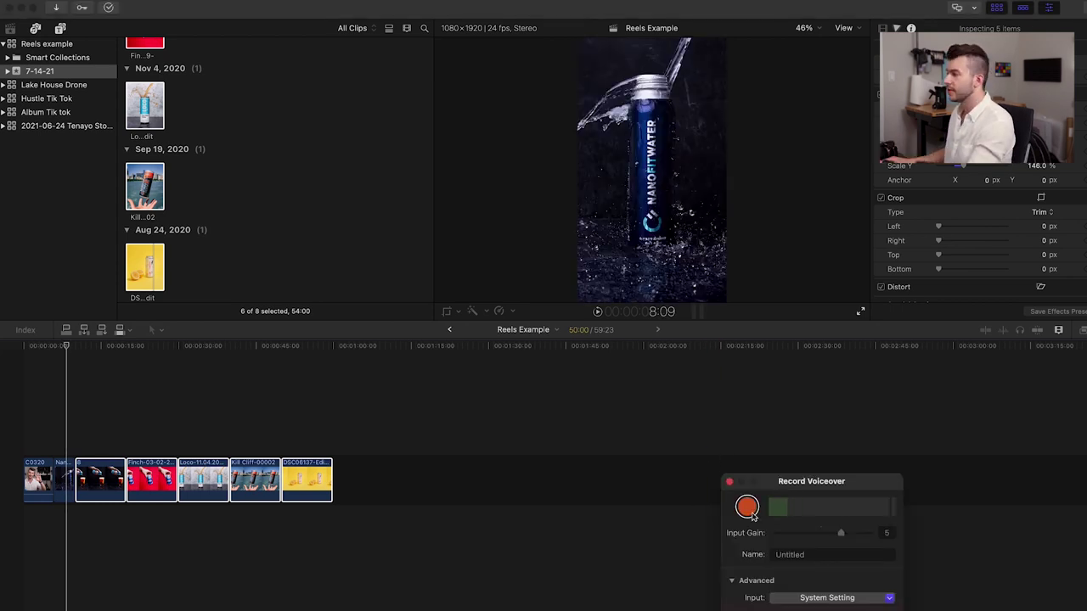
pyautogui.click(747, 507)
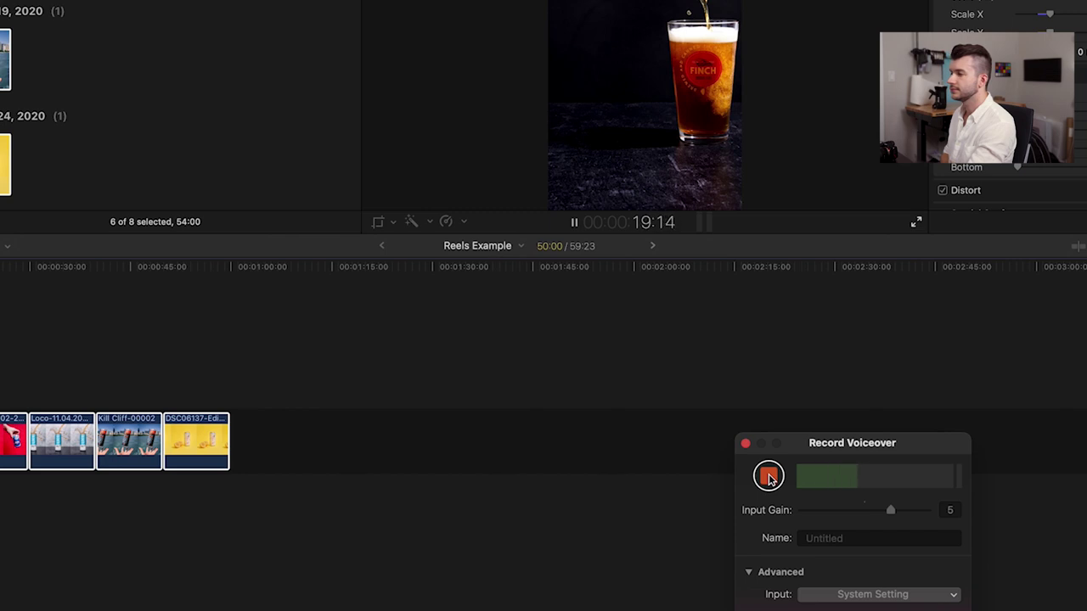
pyautogui.click(768, 478)
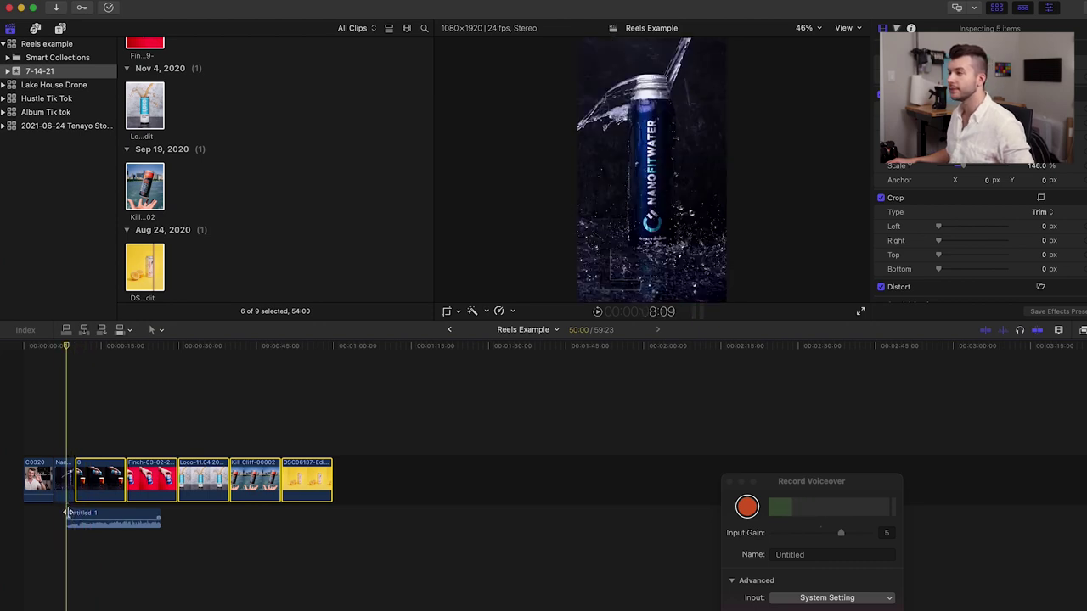
# - Play back the voiceover, trim it to about 12 seconds, and move it under the opening C0320 clip
pyautogui.press('space')
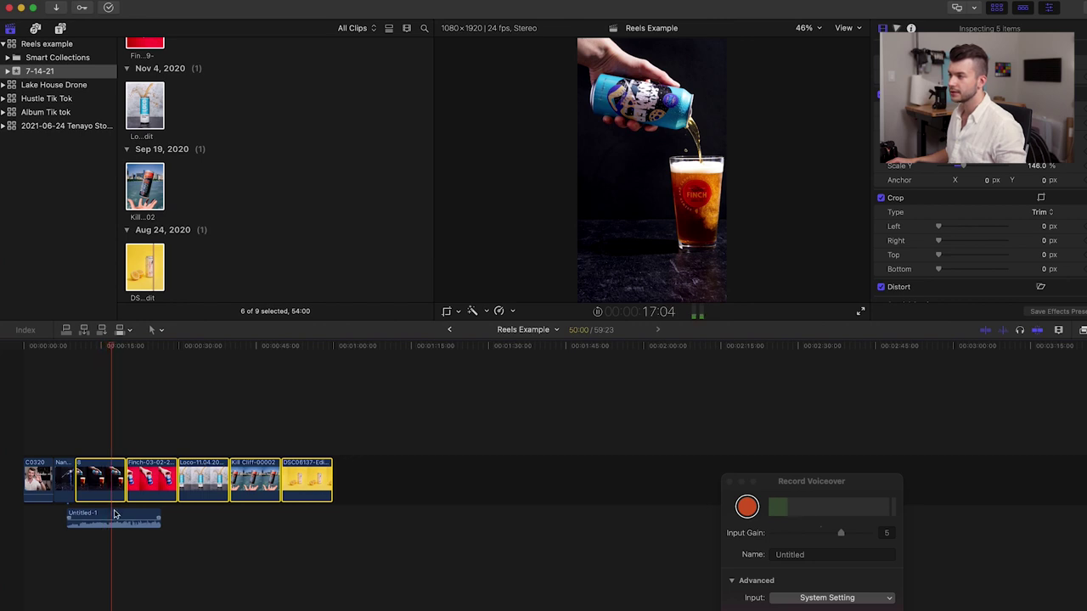
pyautogui.press('space')
pyautogui.click(123, 512)
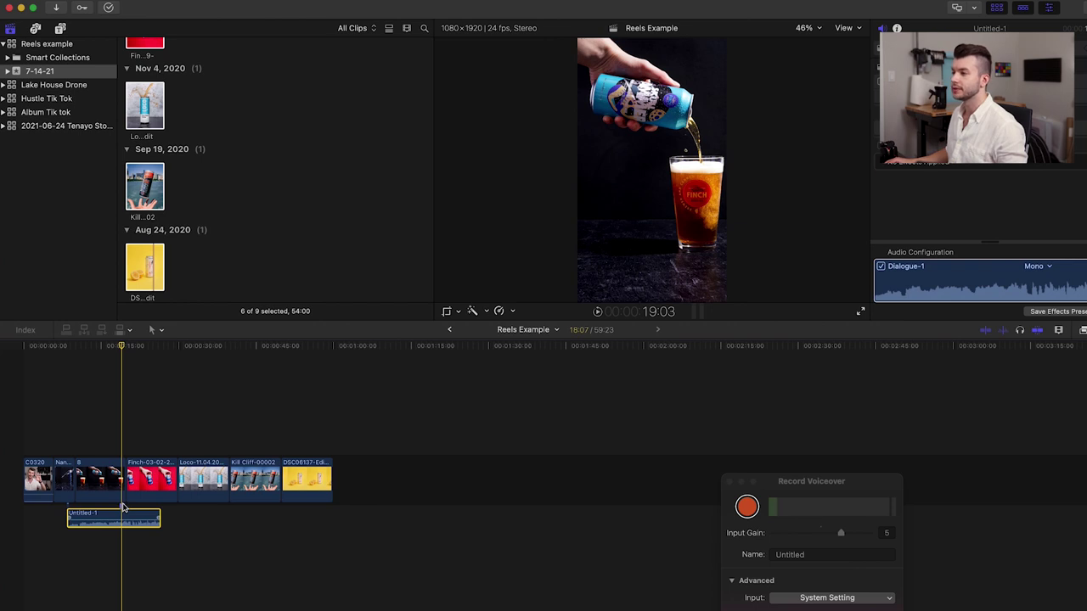
pyautogui.moveTo(123, 512); pyautogui.dragTo(32, 513)
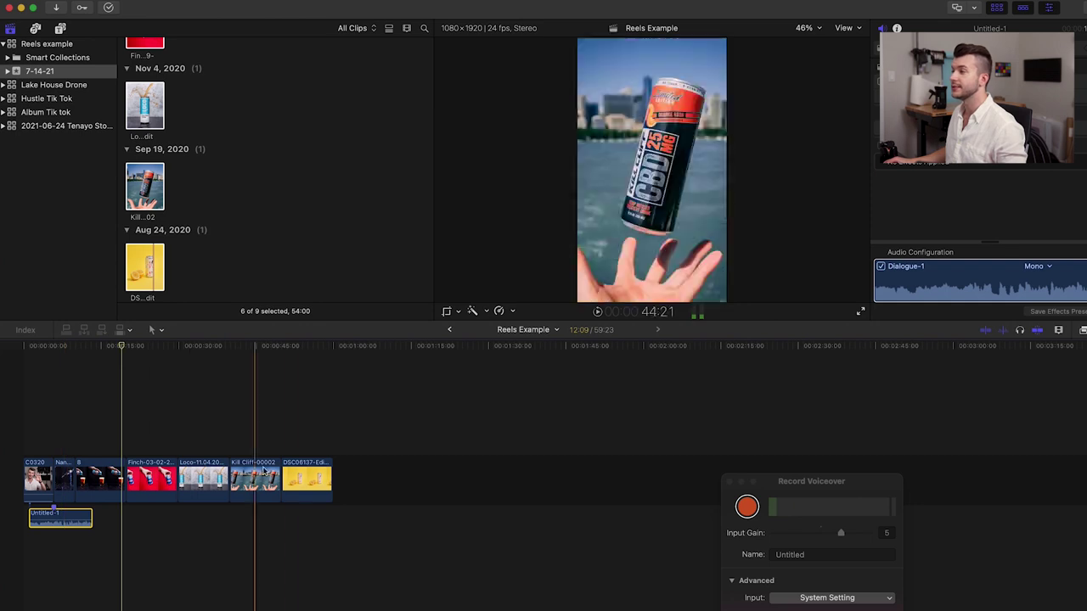
# - Trim the start of the C0320 clip to a 3:22 duration and play the opening back with the voiceover
pyautogui.click(25, 479)
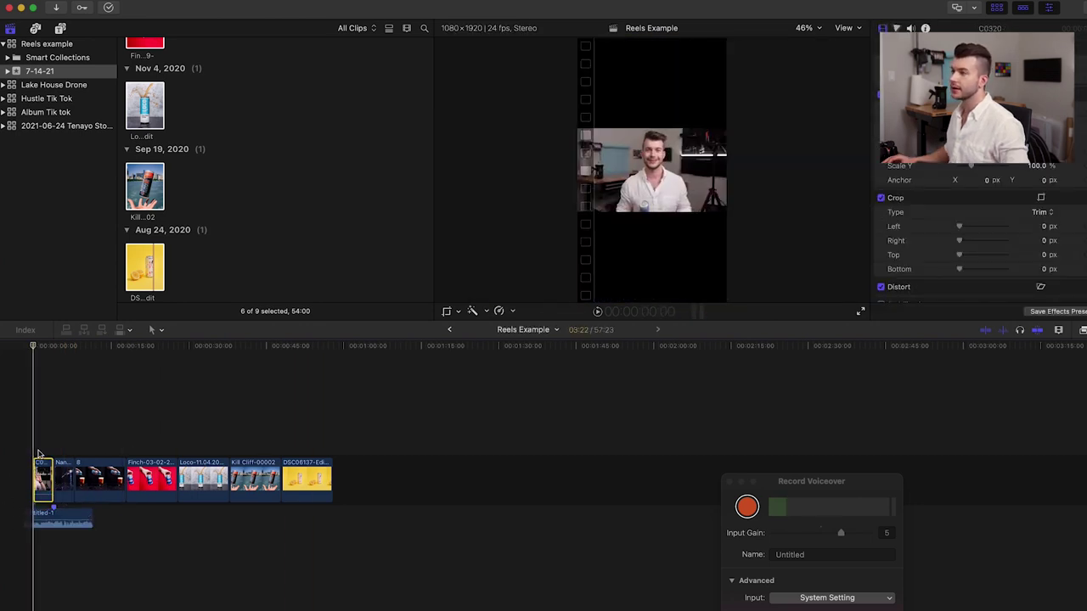
pyautogui.press('space')
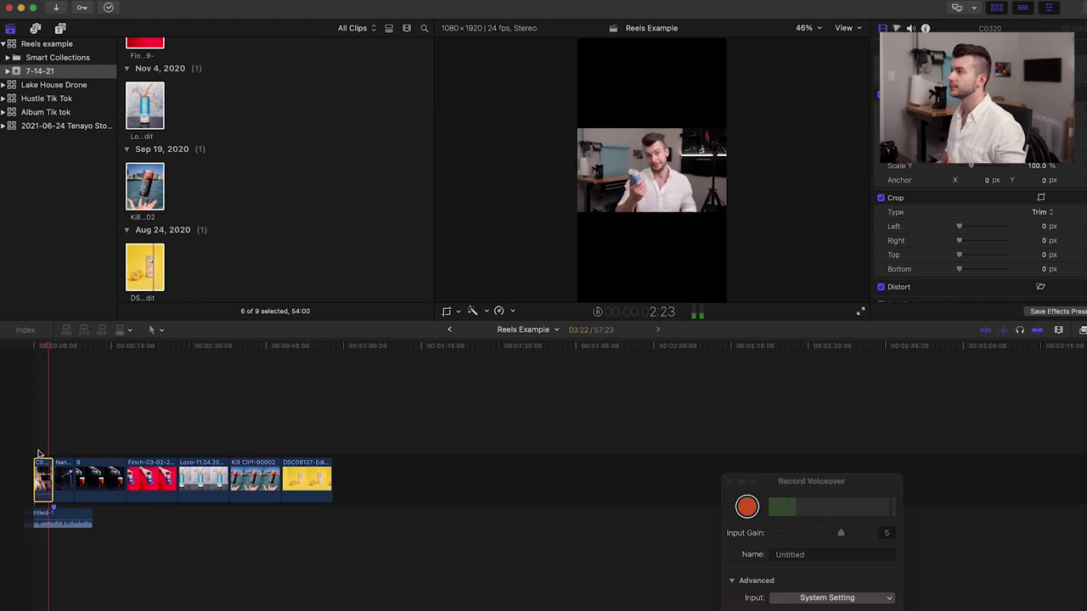
pyautogui.press('space')
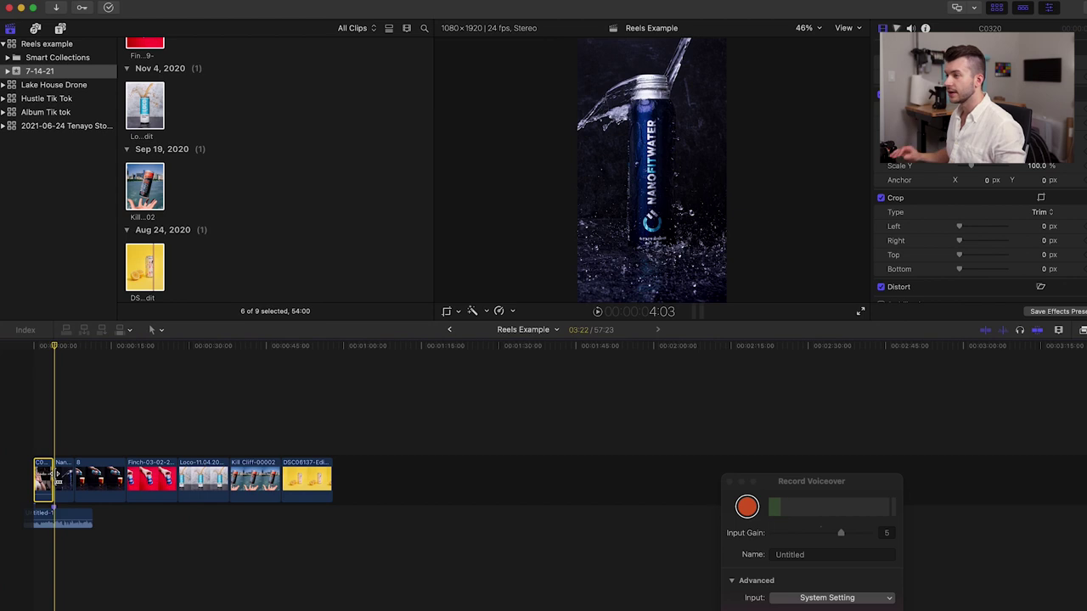
# - Add four more cue markers to the voiceover during playback, one at each point where the photo should change
pyautogui.click(60, 515)
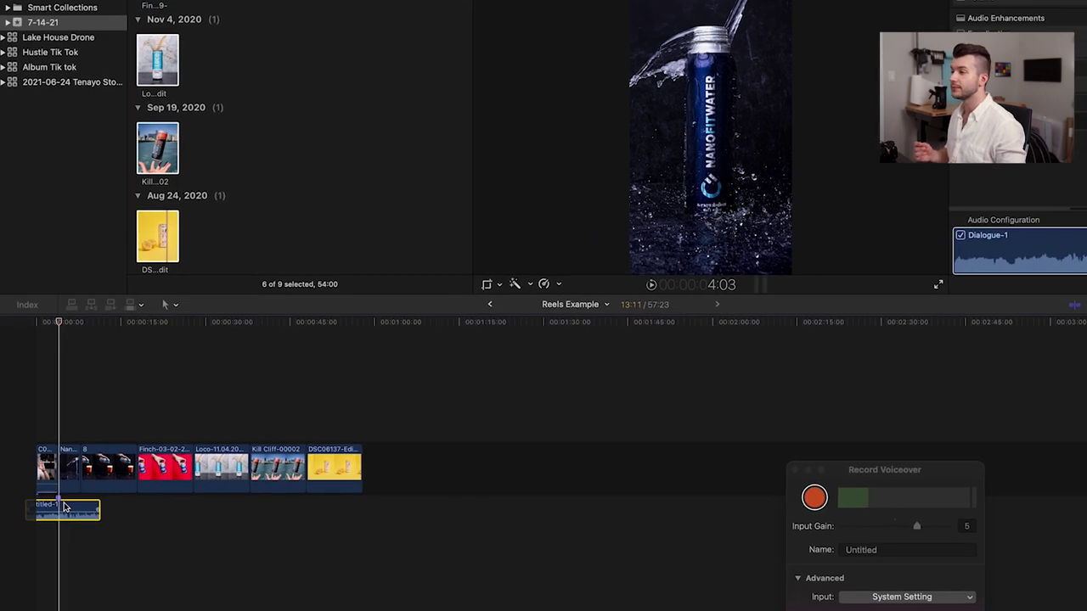
pyautogui.press('space')
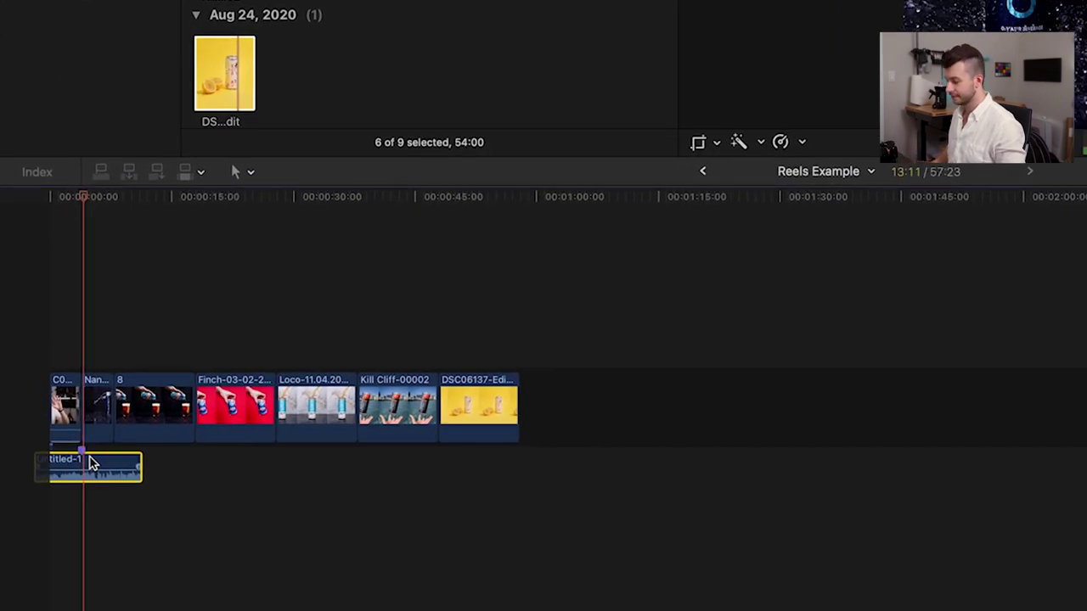
pyautogui.press('m')
pyautogui.press('m')
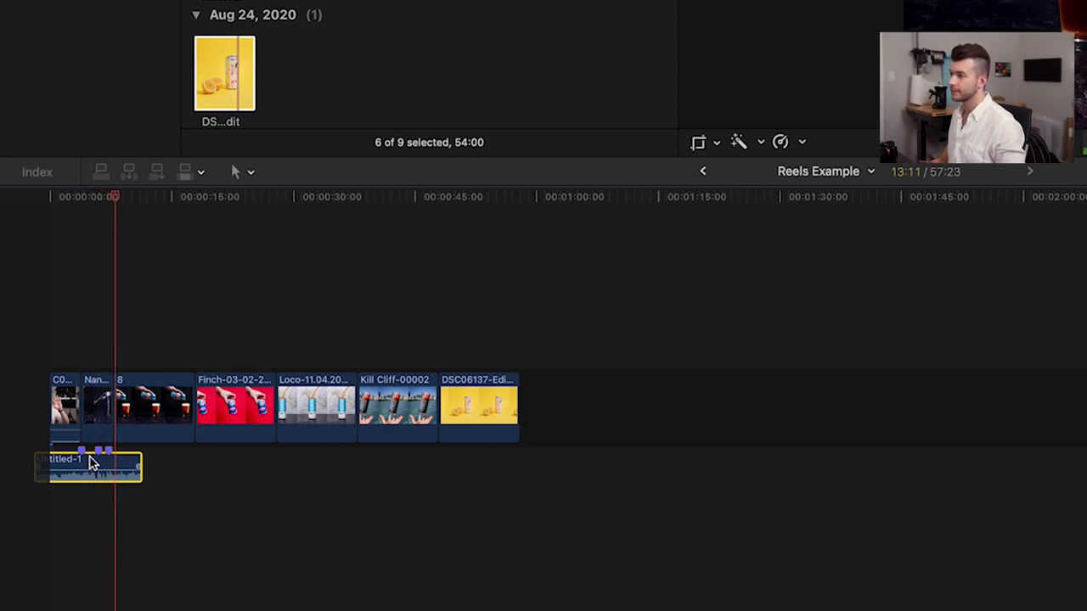
pyautogui.press('m')
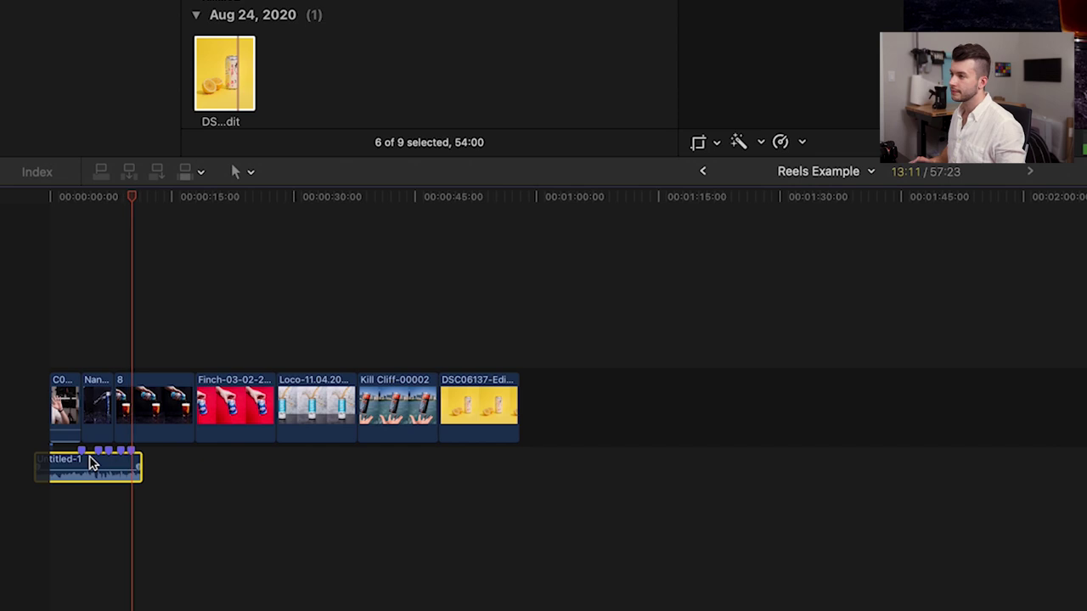
pyautogui.press('space')
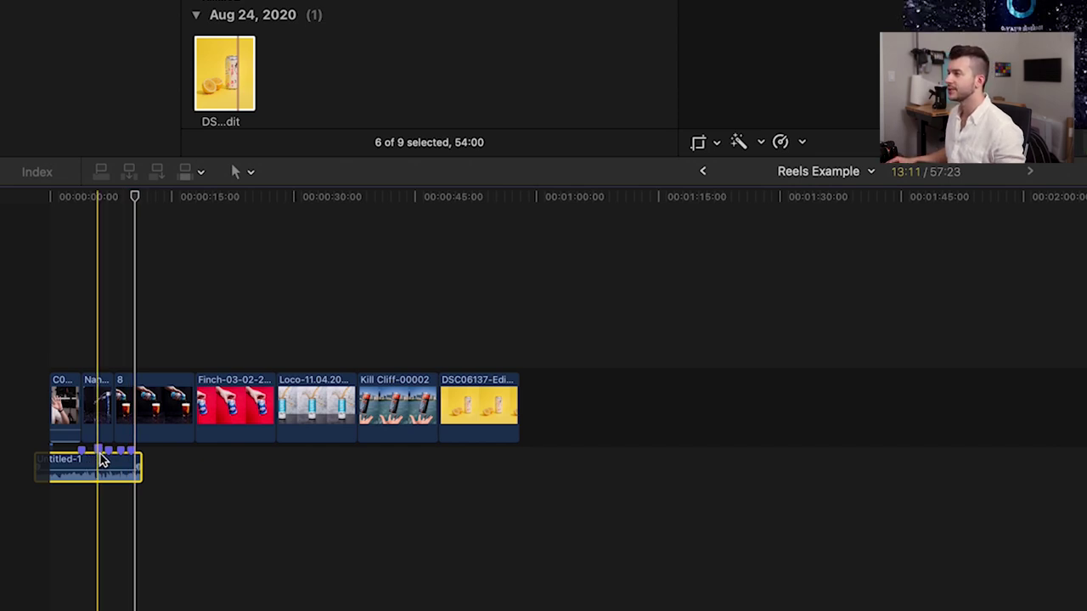
# - Examine the spacing of the voiceover markers against the photo cuts in the timeline
pyautogui.click(101, 456)
pyautogui.press('super+equal')
pyautogui.press('super+equal')
pyautogui.press('super+equal')
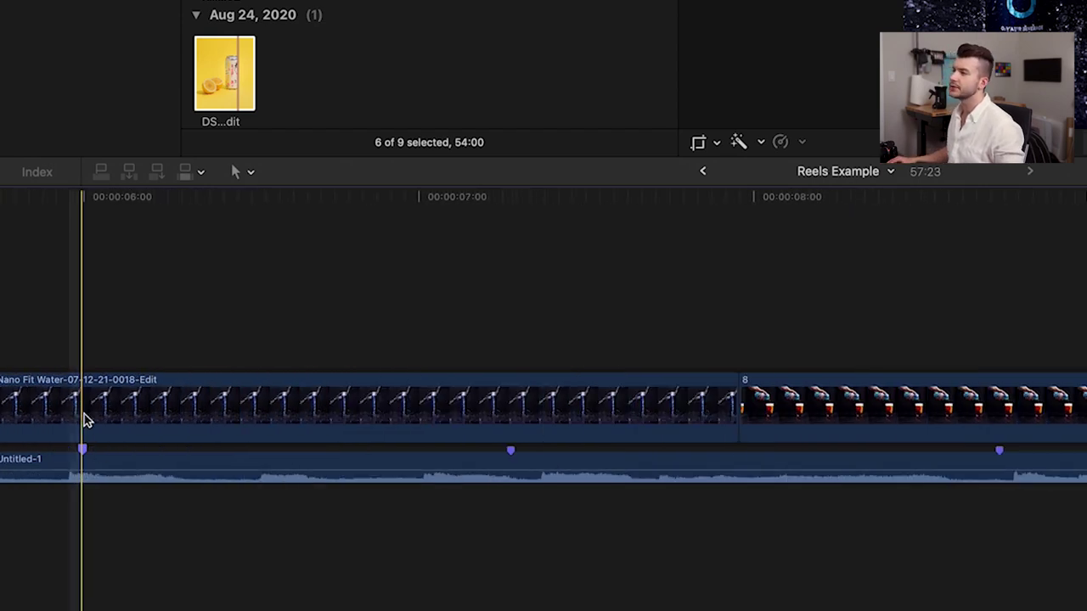
pyautogui.press('space')
pyautogui.press('space')
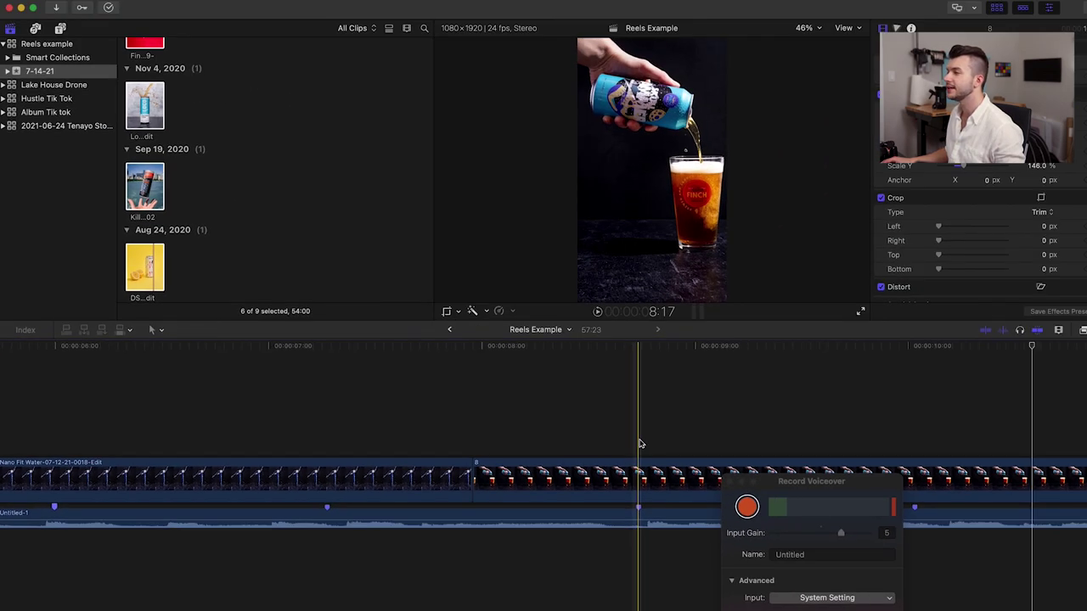
# - Shorten all six photos to the same duration of about 1.3 seconds each, and enlarge the C0320 clip to fill the vertical frame
pyautogui.press('super+a')
pyautogui.hotkey('shift', 'z')
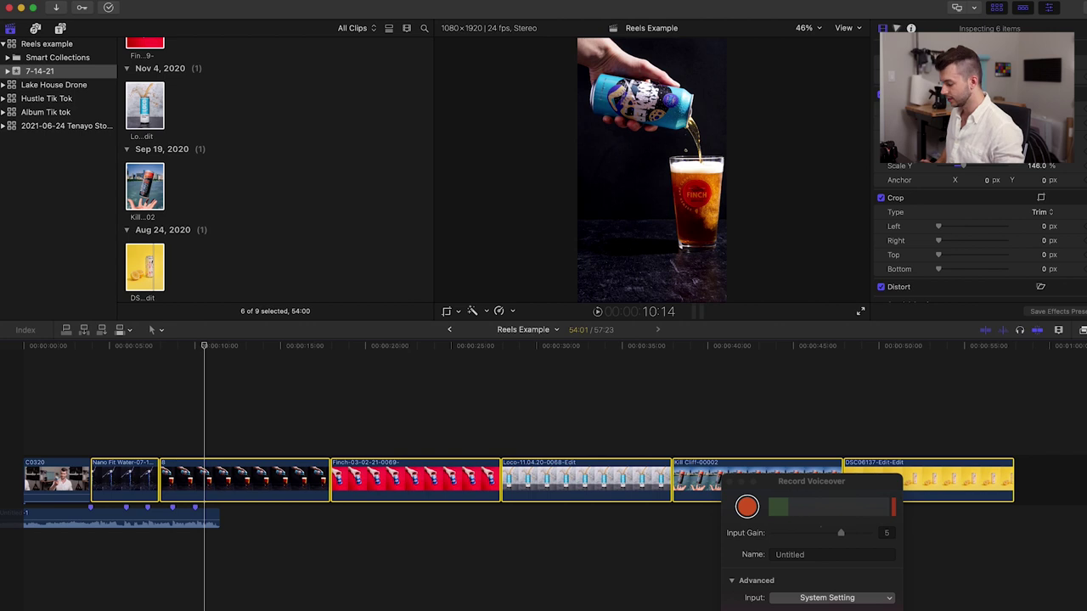
pyautogui.click(522, 479)
pyautogui.click(131, 477)
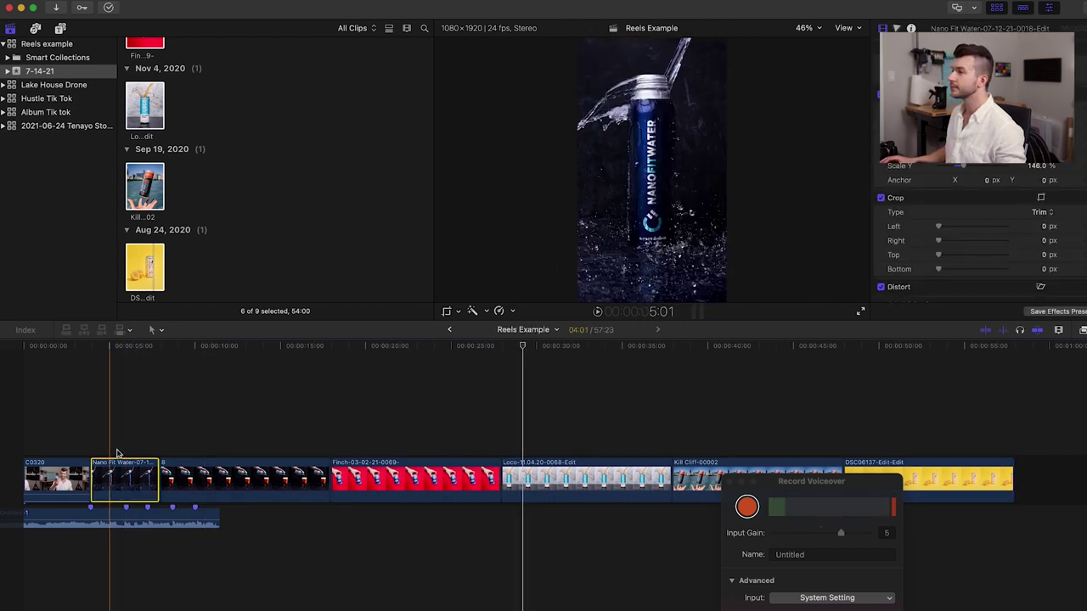
pyautogui.press('super+a')
pyautogui.press('shift+super+slash')
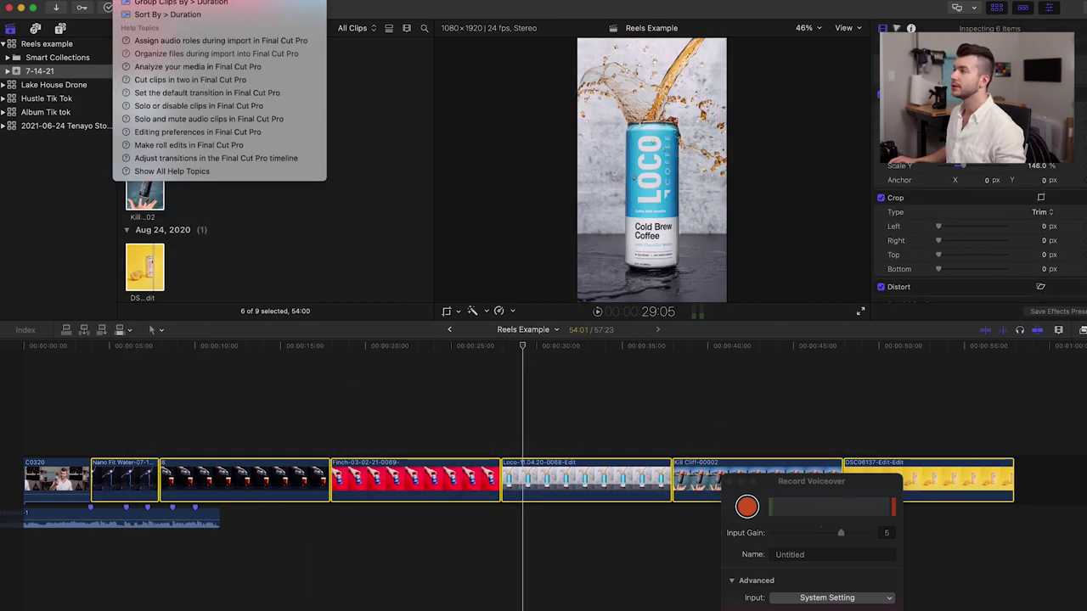
pyautogui.press('Return')
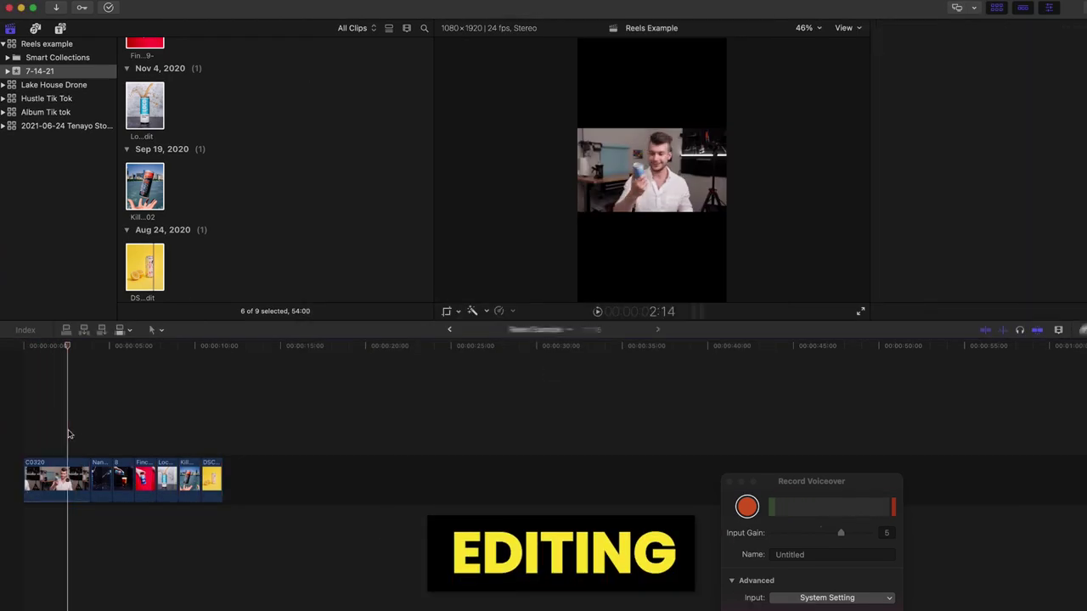
pyautogui.moveTo(976, 138); pyautogui.dragTo(998, 145)
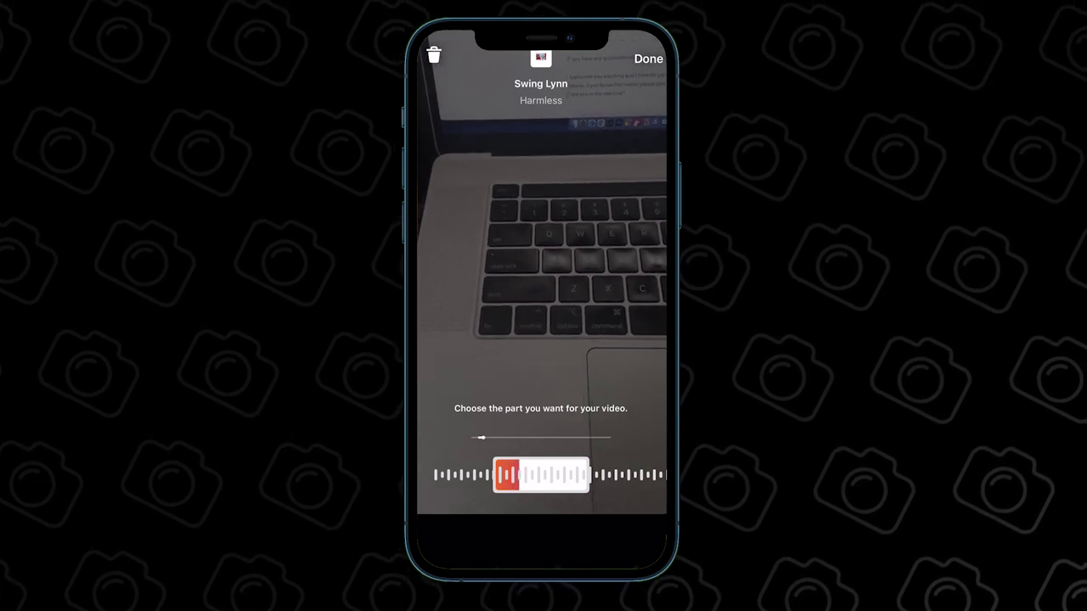
# - In Instagram on the phone, confirm the chosen part of "Swing Lynn" by Harmless as the reel's music
pyautogui.click(647, 58)
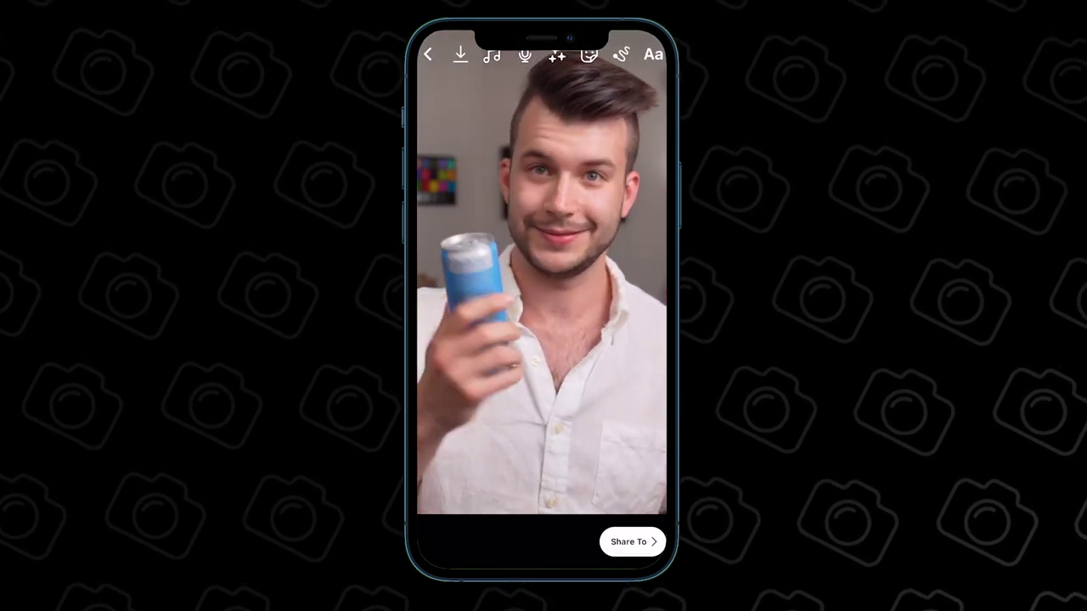
# - Add the text caption "I take pictures of cans for a living" to the reel, in bold black lettering on white
pyautogui.click(652, 55)
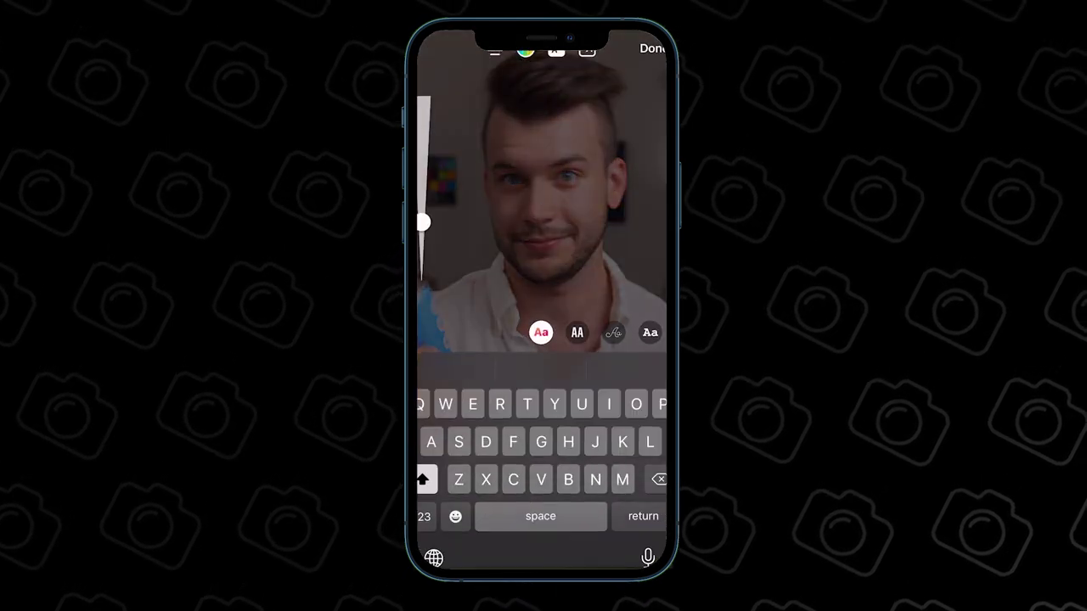
pyautogui.write('I take pi')
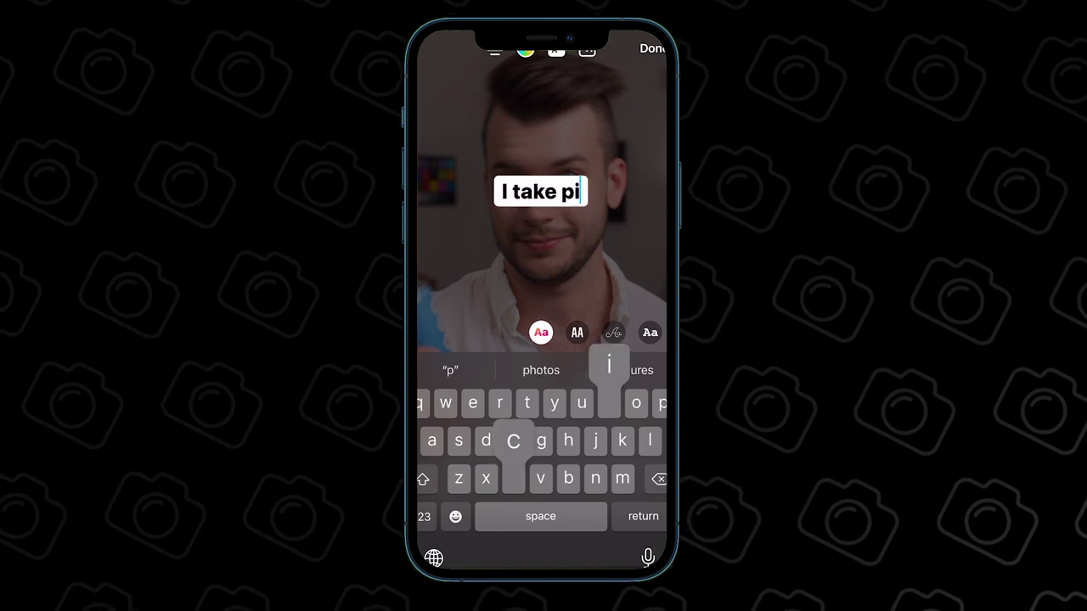
pyautogui.write('ctures of can')
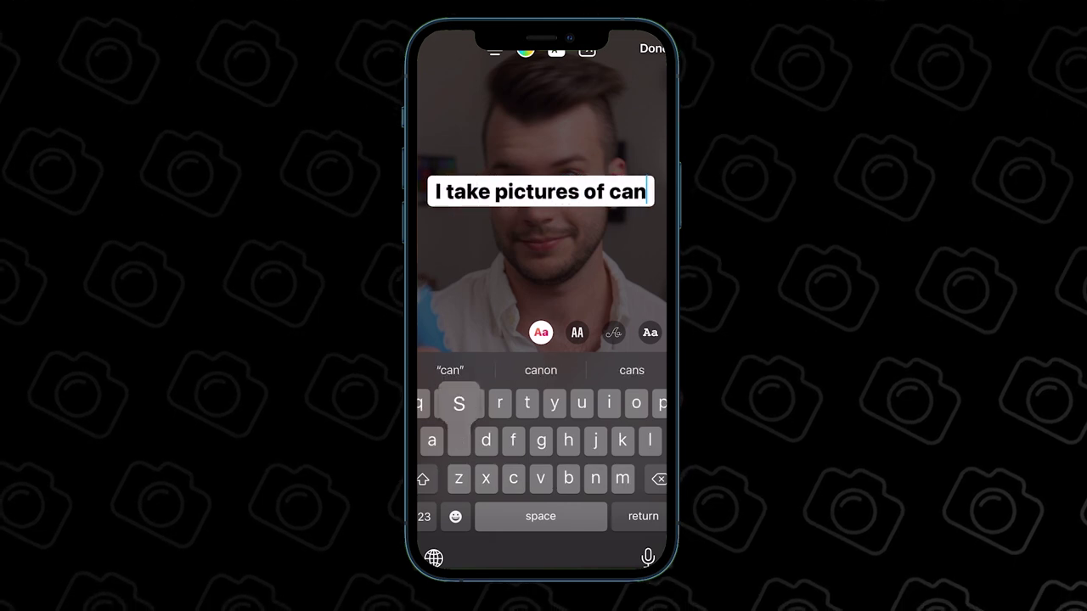
pyautogui.write('s for a lici')
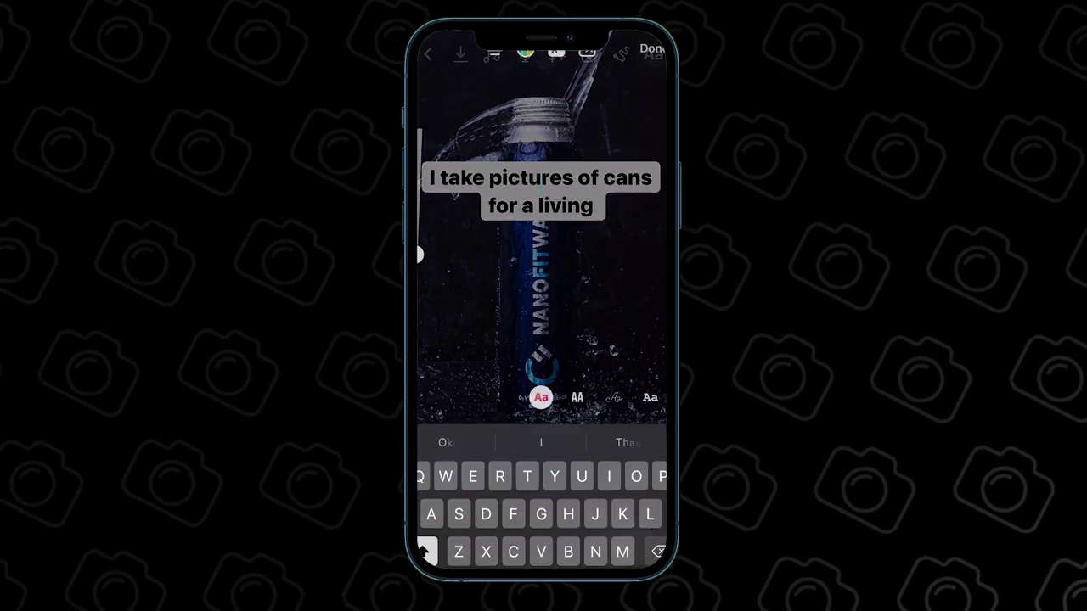
# - Add a second text caption, "Which would you drink?", and place it below the first one
pyautogui.write('Which')
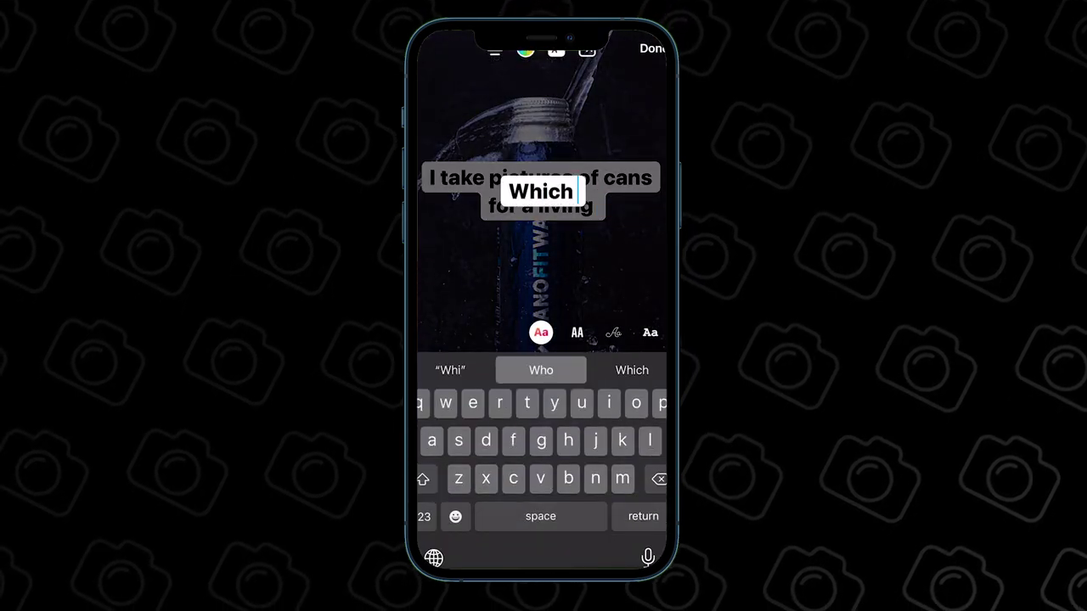
pyautogui.write(' would you drink?')
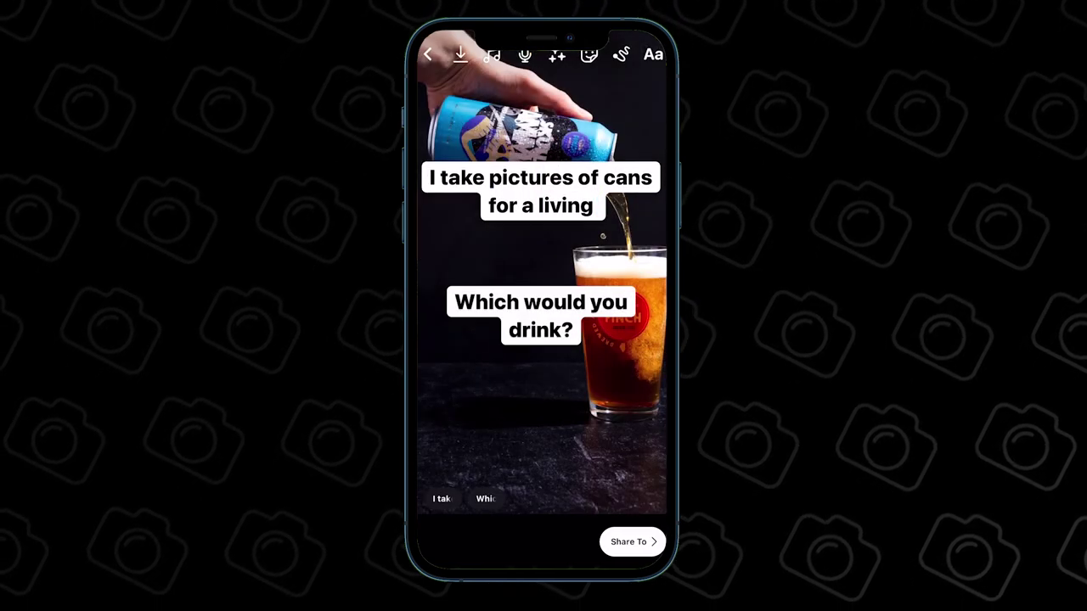
# - Open the display timing of the "I take pictures of cans for a living" caption
pyautogui.click(441, 499)
pyautogui.click(485, 499)
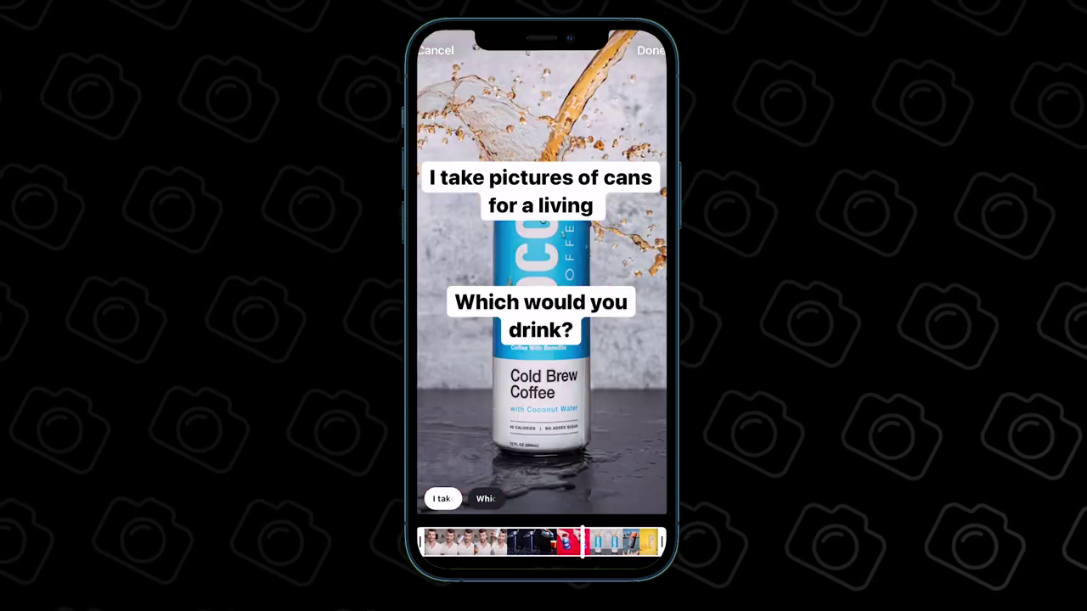